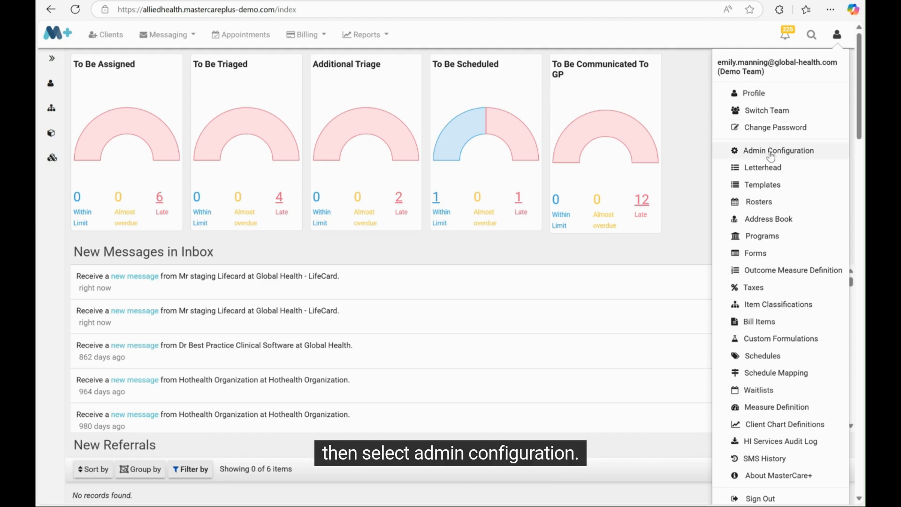
Step: Open the admin configuration and look through the AuthorizedLayer widgets in each page zone, including Content
click(772, 155)
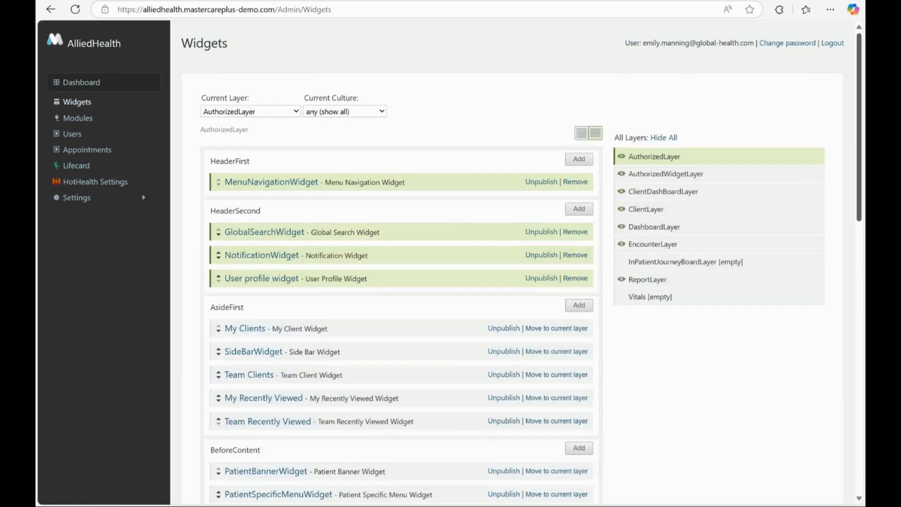
drag(859, 181, 858, 272)
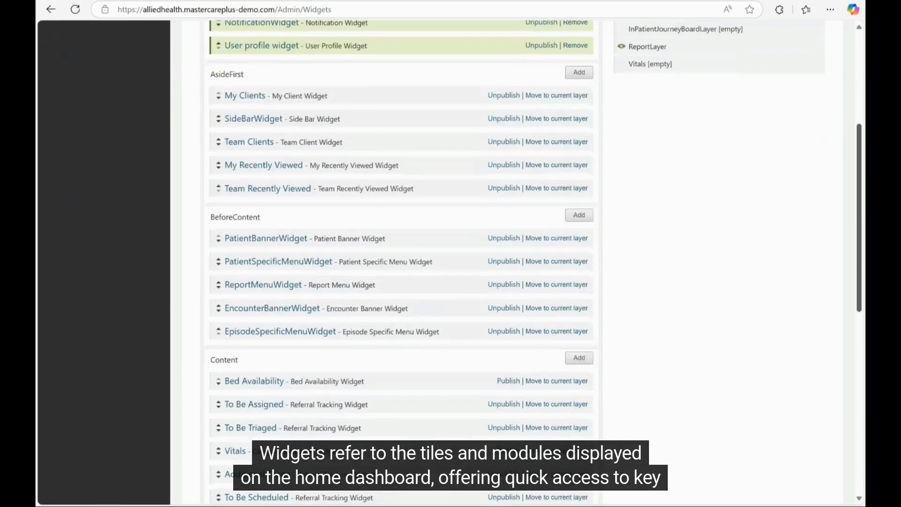
scroll(496, 259, down, 5)
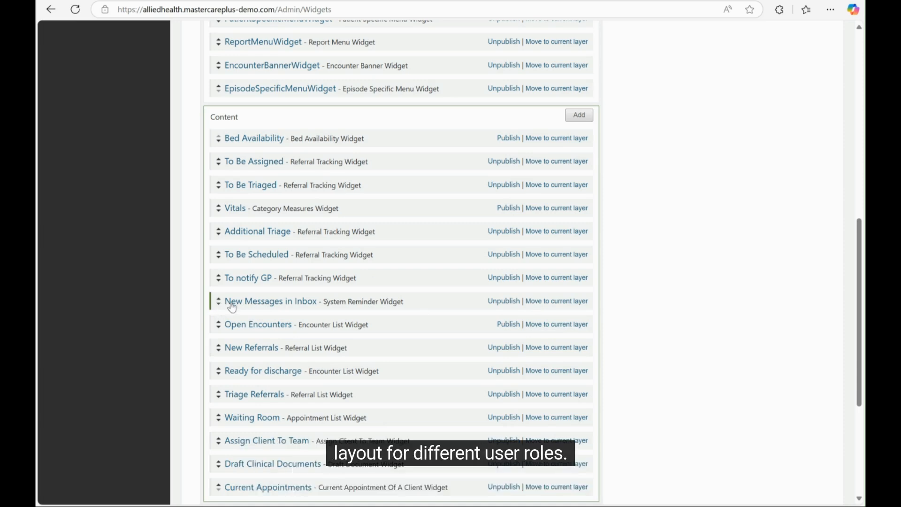
scroll(860, 111, up, 10)
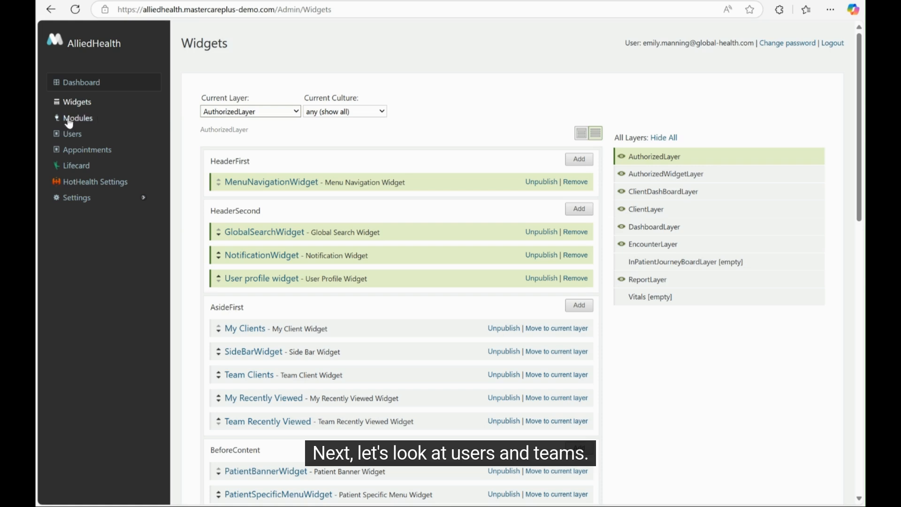
Step: Examine the team hierarchy in user management by expanding Demo Team and its Emr subteam, and collapse both again
click(69, 135)
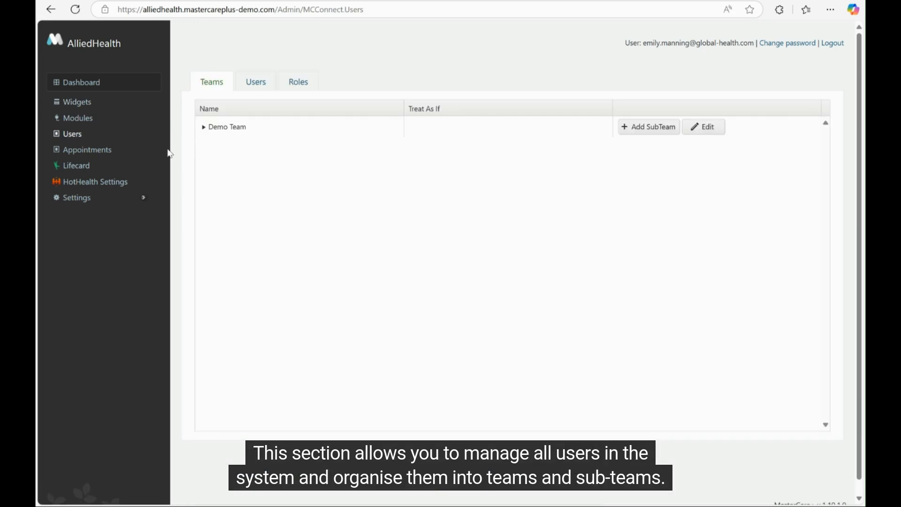
click(203, 127)
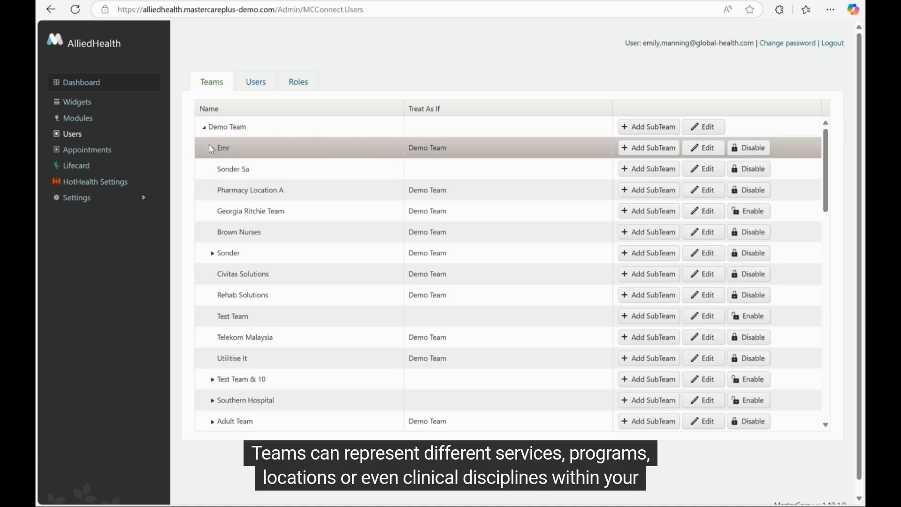
click(211, 147)
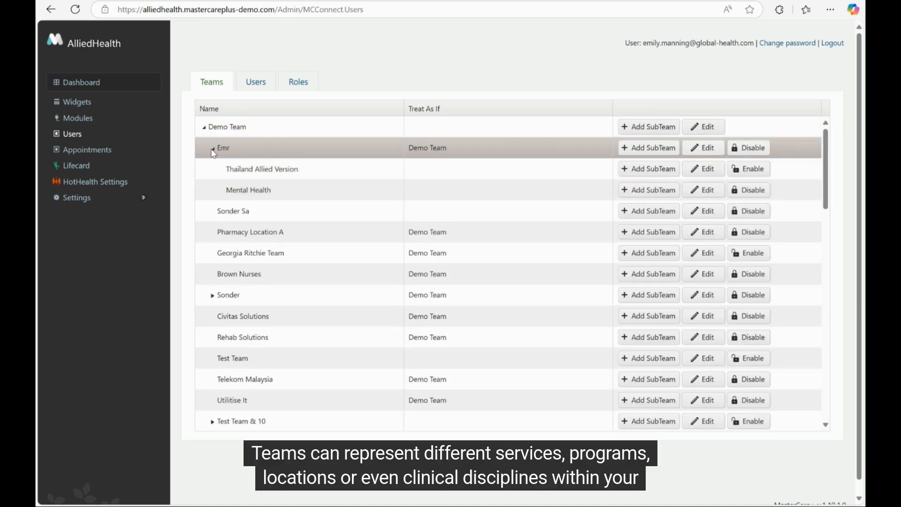
click(213, 148)
click(204, 127)
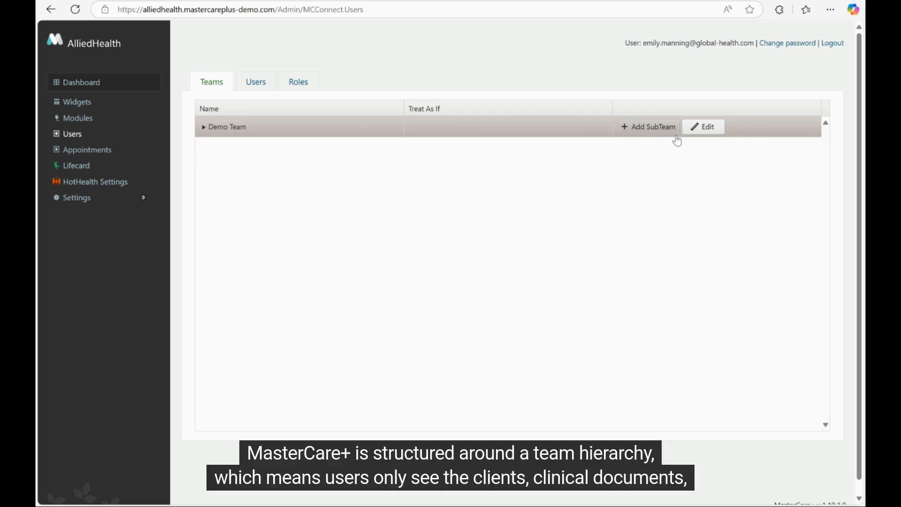
Step: Open the form for a new subteam under Demo Team and examine its name and details fields
click(647, 127)
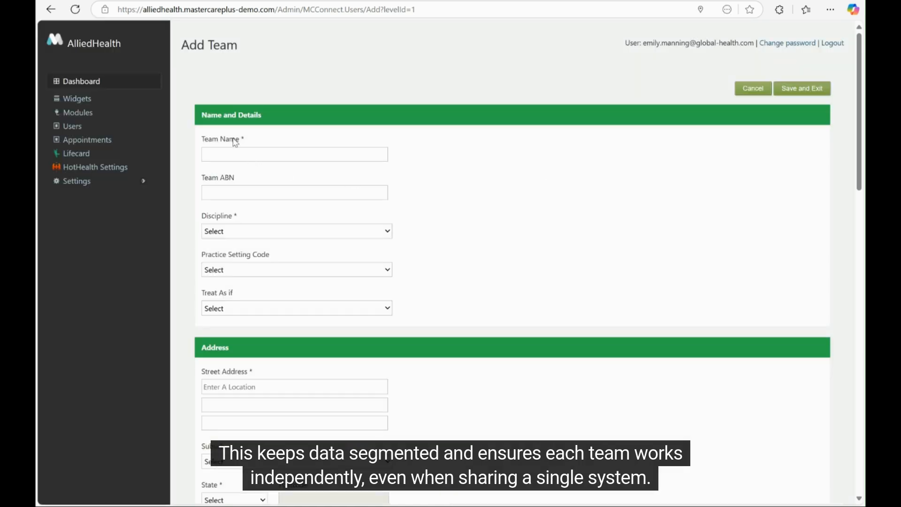
triple_click(234, 142)
click(400, 186)
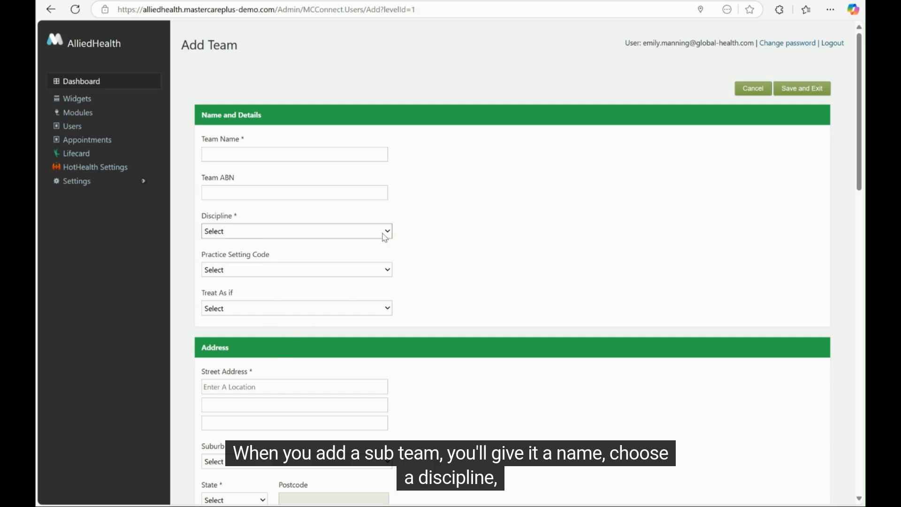
click(383, 199)
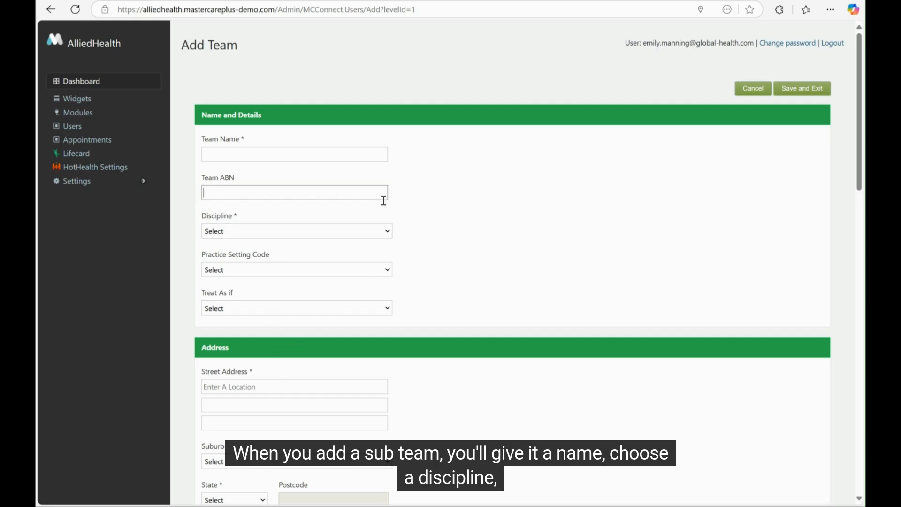
click(327, 314)
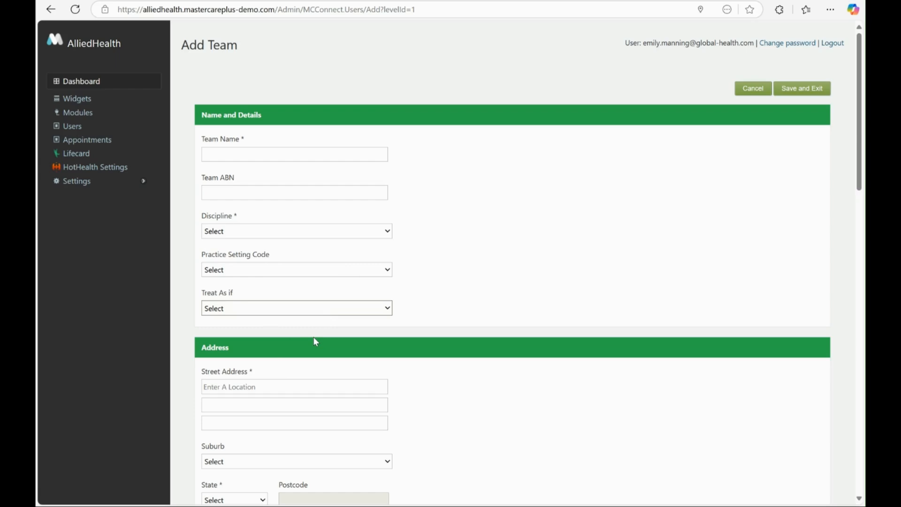
click(469, 261)
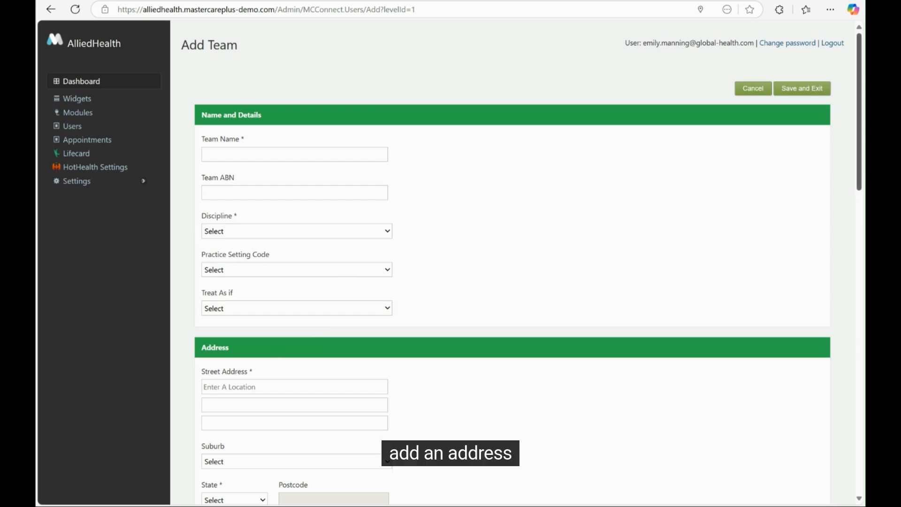
Step: Examine the new team form's address, contact, logo, Registration Authority and HI Services sections
scroll(470, 262, down, 5)
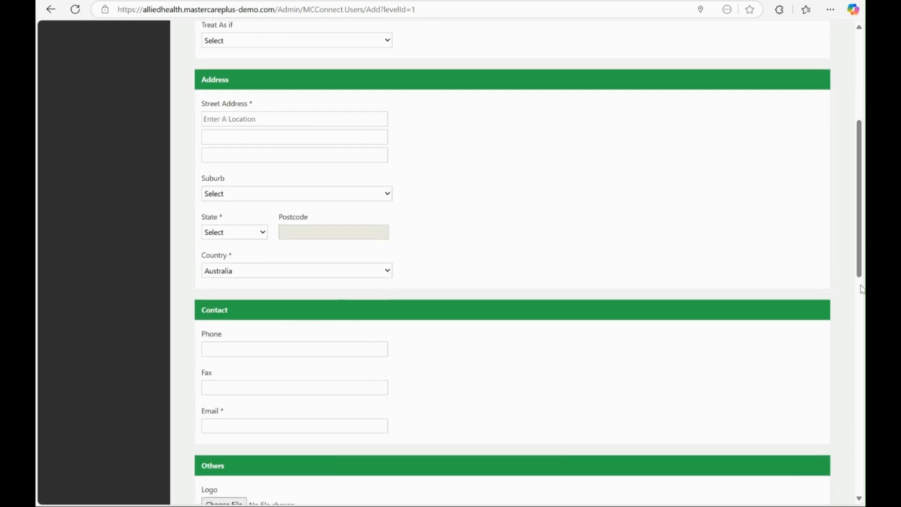
scroll(149, 249, down, 8)
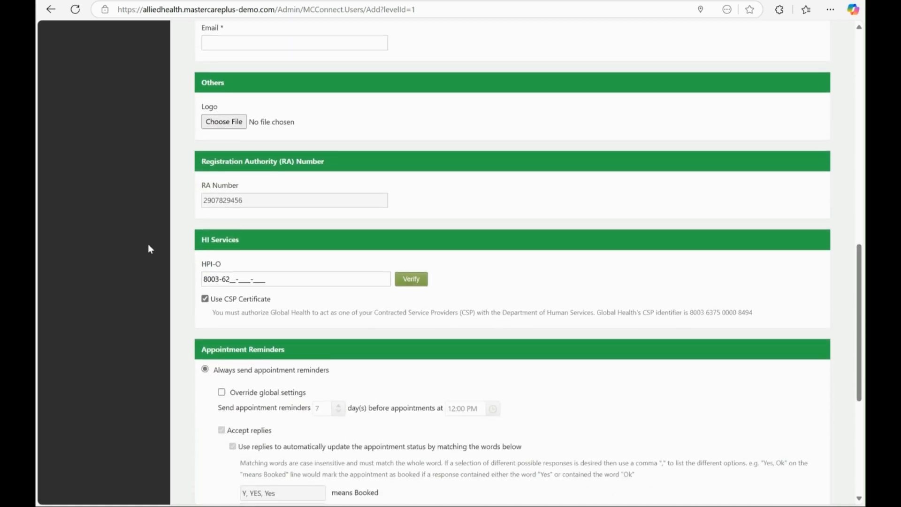
double_click(214, 112)
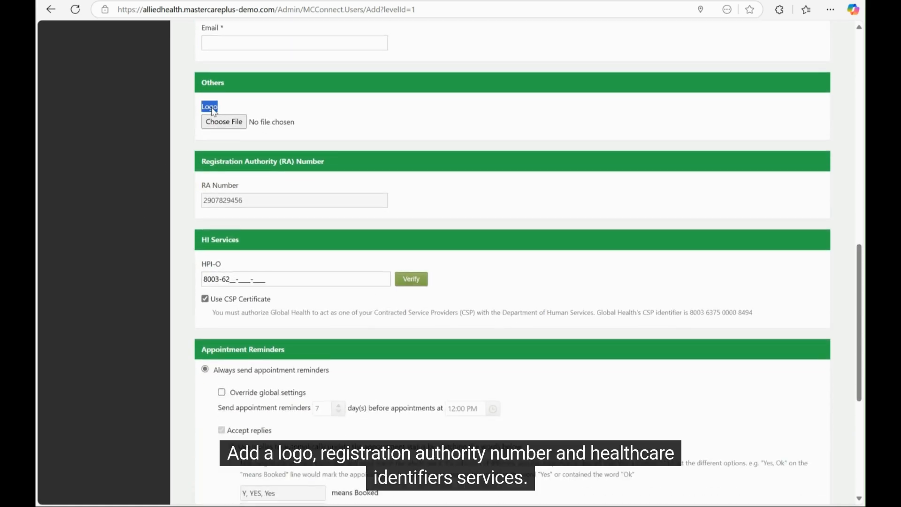
click(378, 239)
Step: Examine the team's appointment reminder, referral duration and ReferralNet account settings, and leave the form without saving
scroll(758, 349, down, 4)
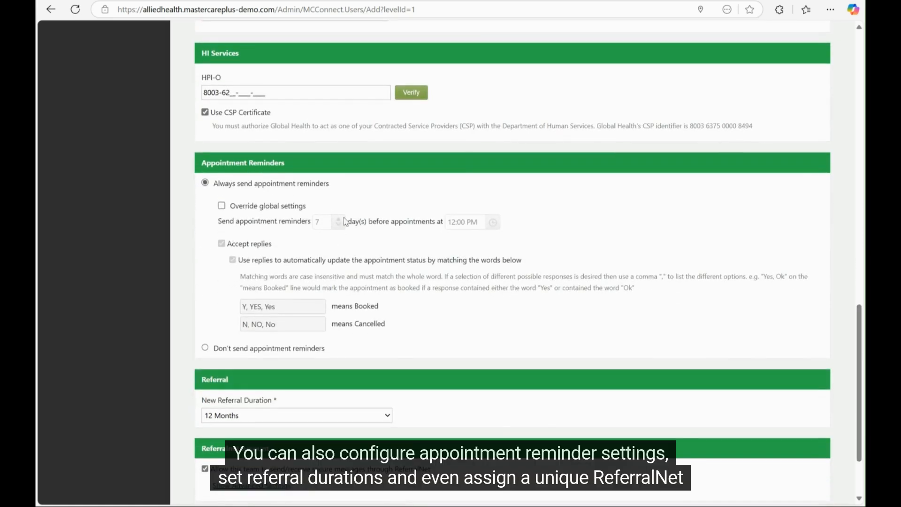
scroll(238, 314, down, 2)
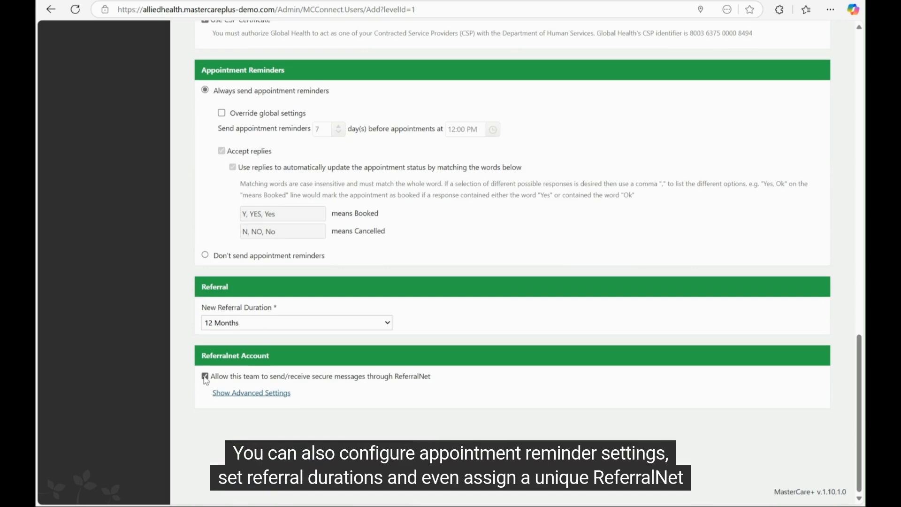
triple_click(302, 380)
click(594, 394)
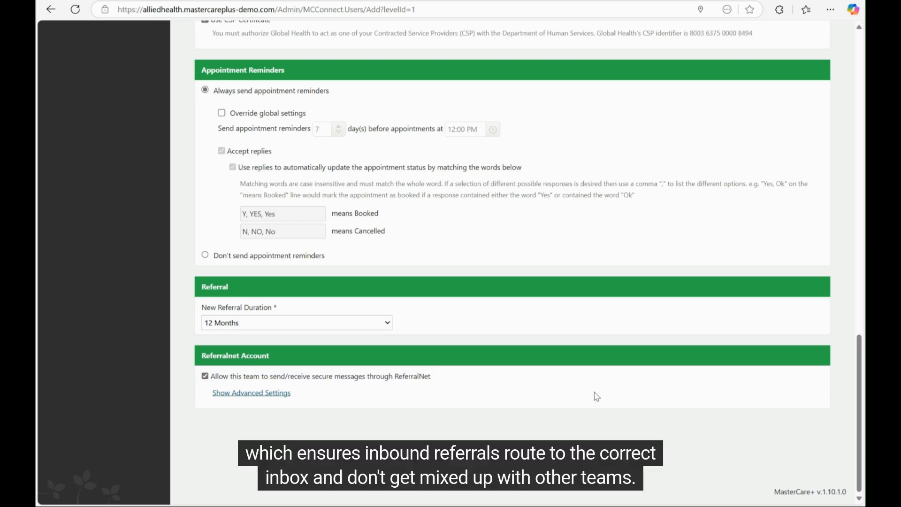
drag(859, 375, 849, 74)
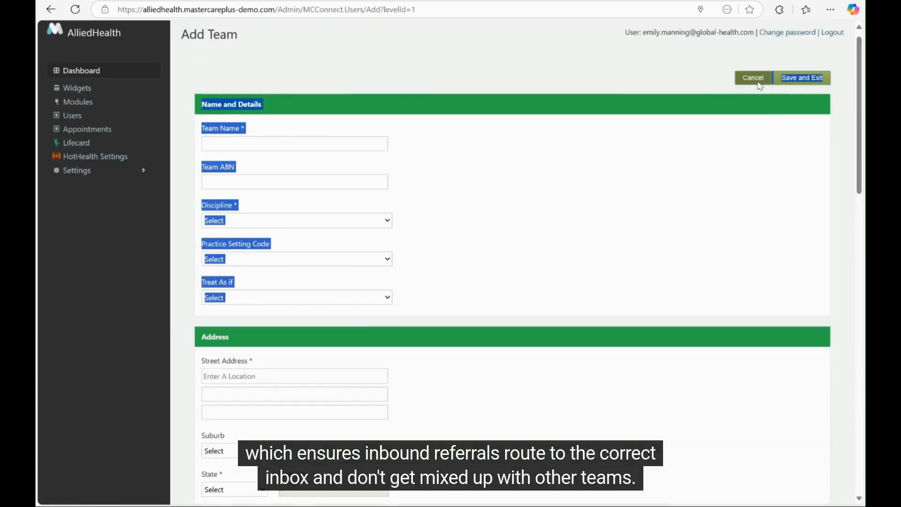
click(751, 74)
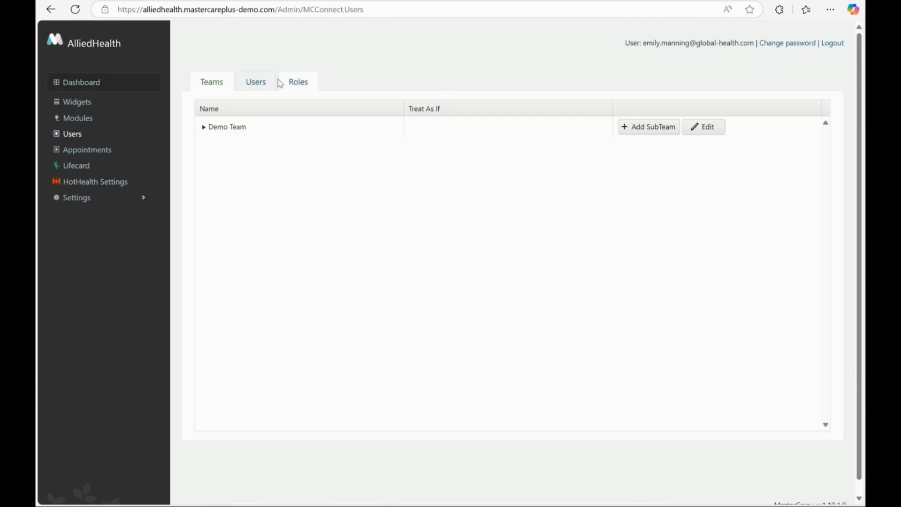
Step: Browse the user list to page 3, and filter it to Enabled Users sorted by Last Login Time
click(260, 85)
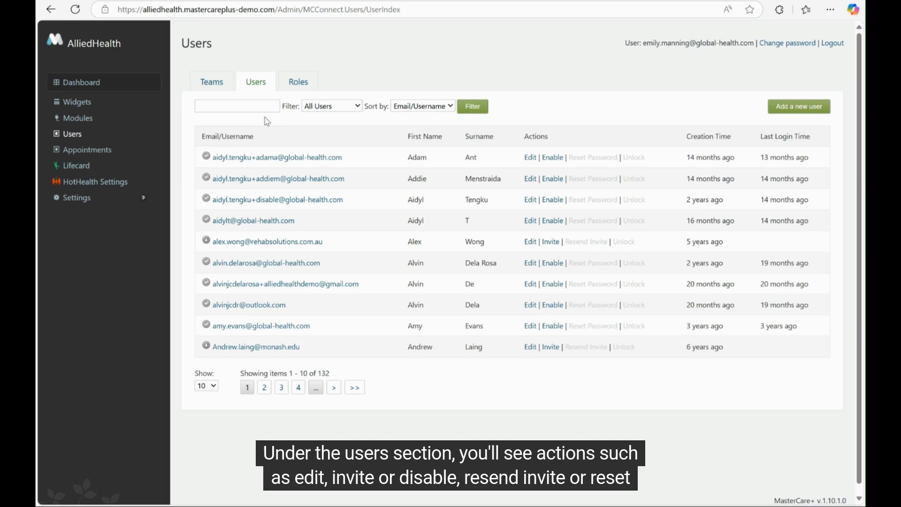
click(279, 388)
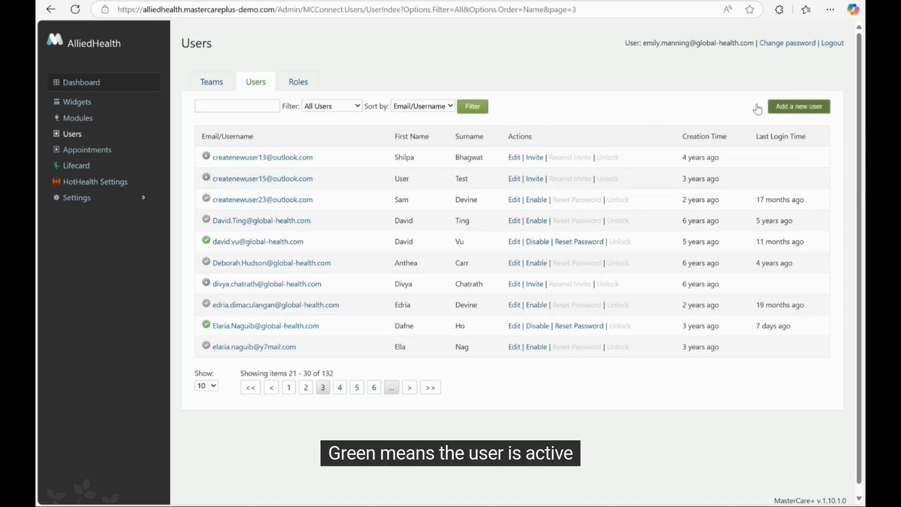
click(337, 139)
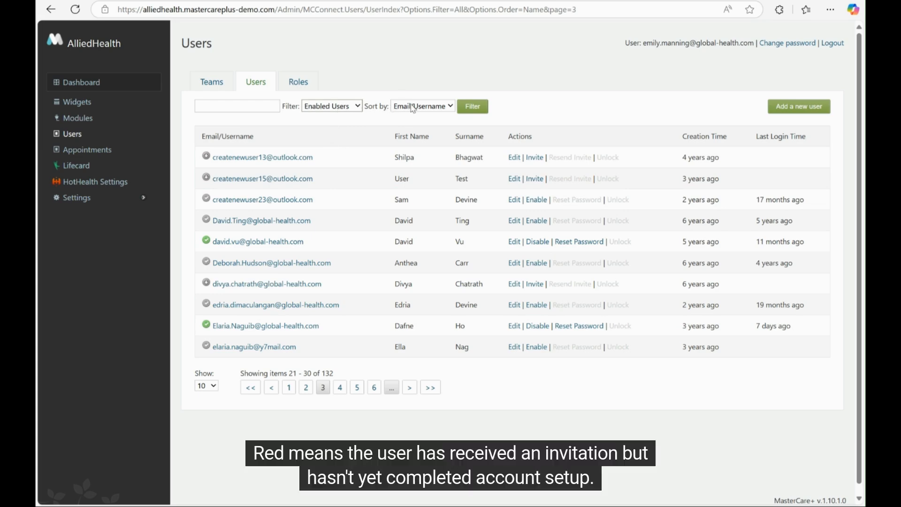
click(408, 149)
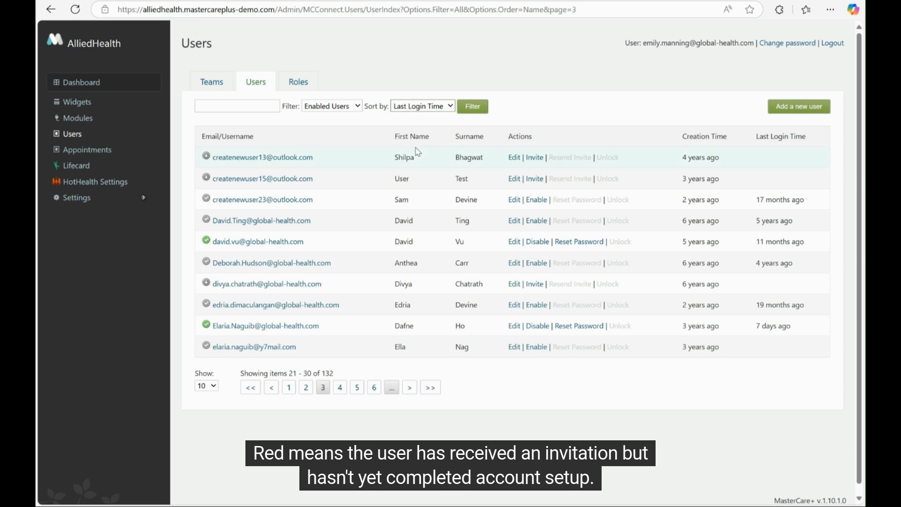
click(471, 106)
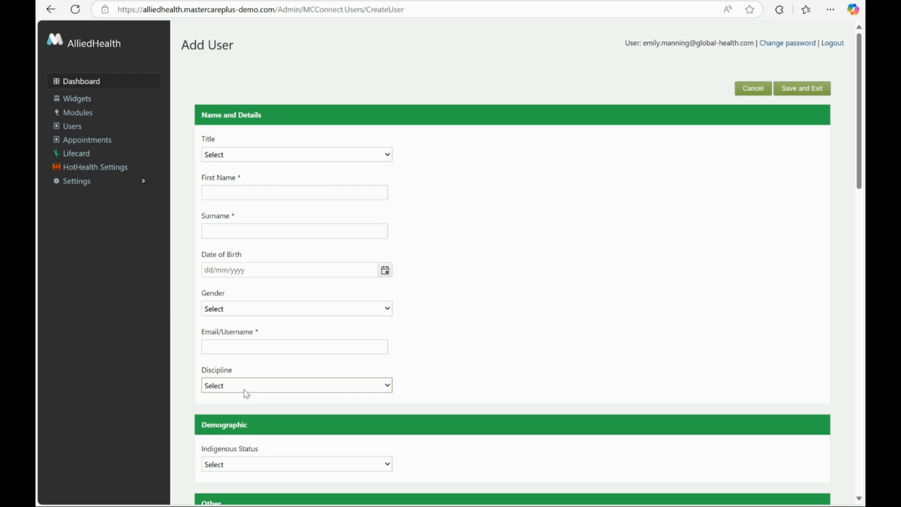
Step: Try assigning the new user to Demo Team with the Clinician role, and cancel the assignment
drag(859, 180, 859, 296)
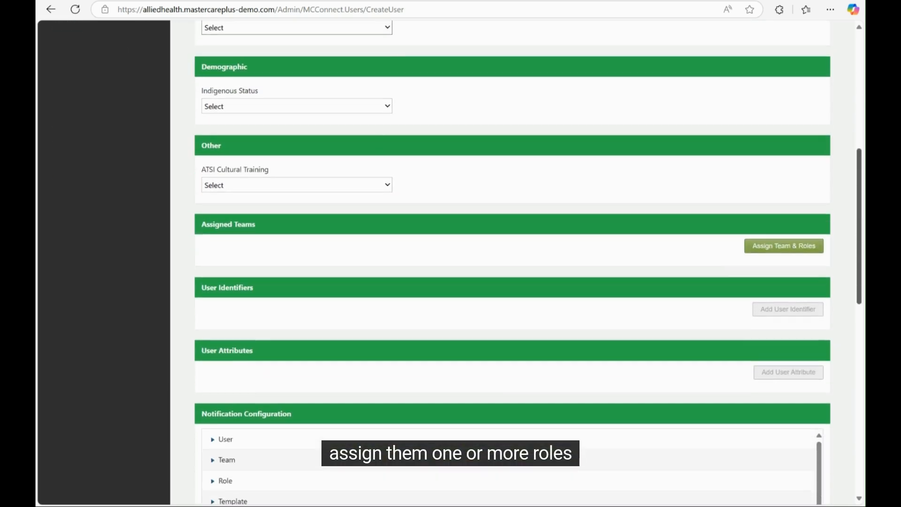
click(761, 245)
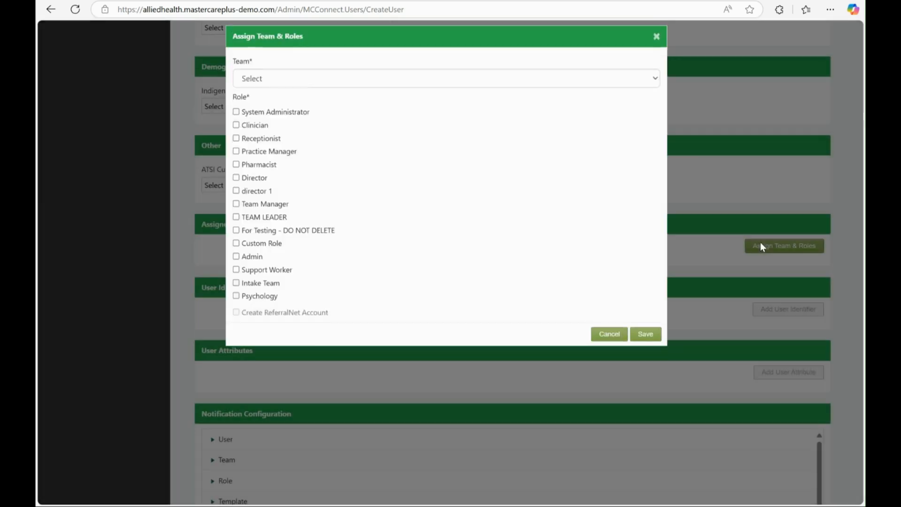
click(305, 89)
click(283, 123)
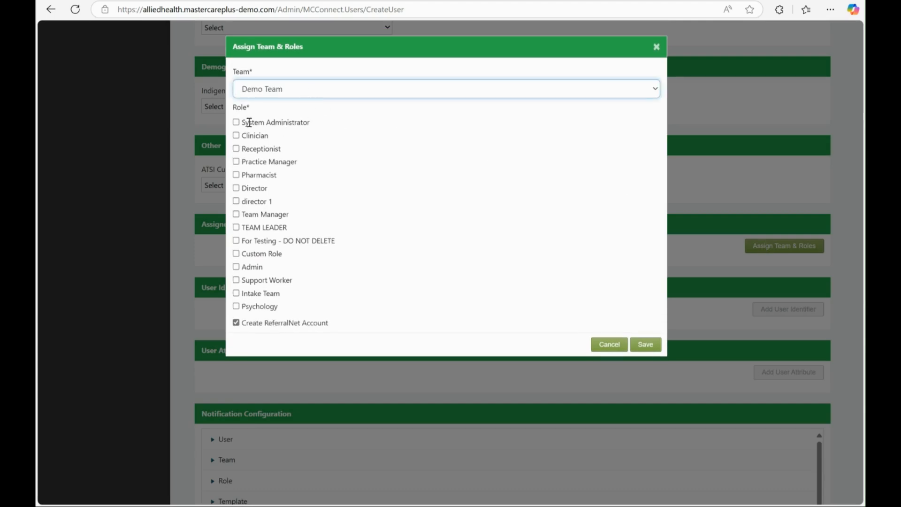
click(236, 136)
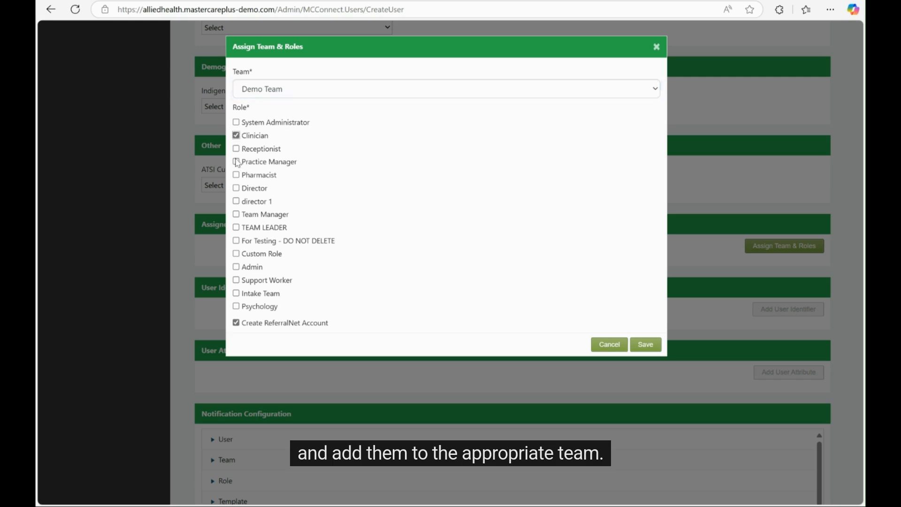
click(236, 188)
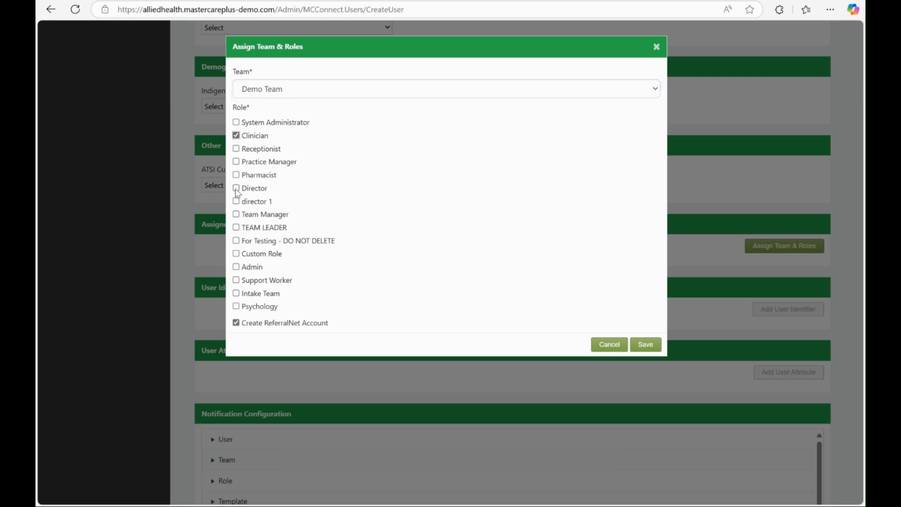
click(609, 347)
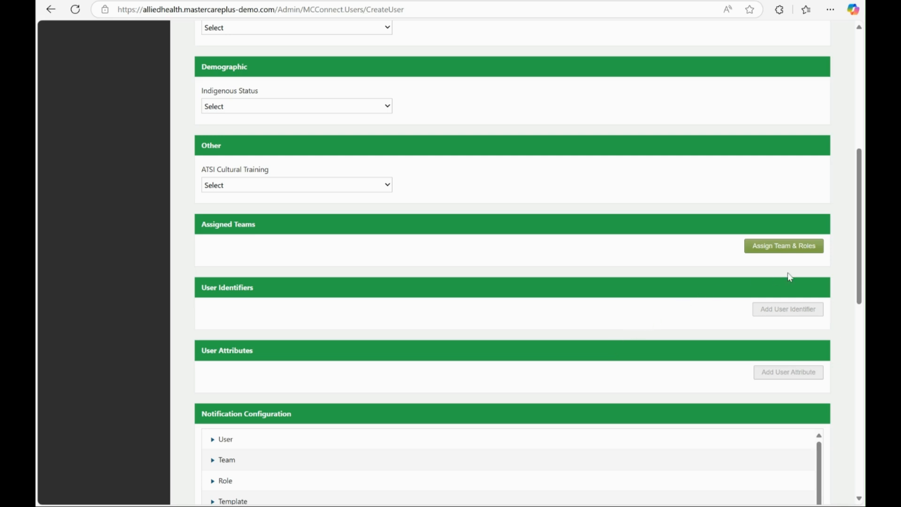
Step: Expand the User notification settings in the new user form, and examine its web and email options and the ePrescription section
scroll(824, 340, down, 5)
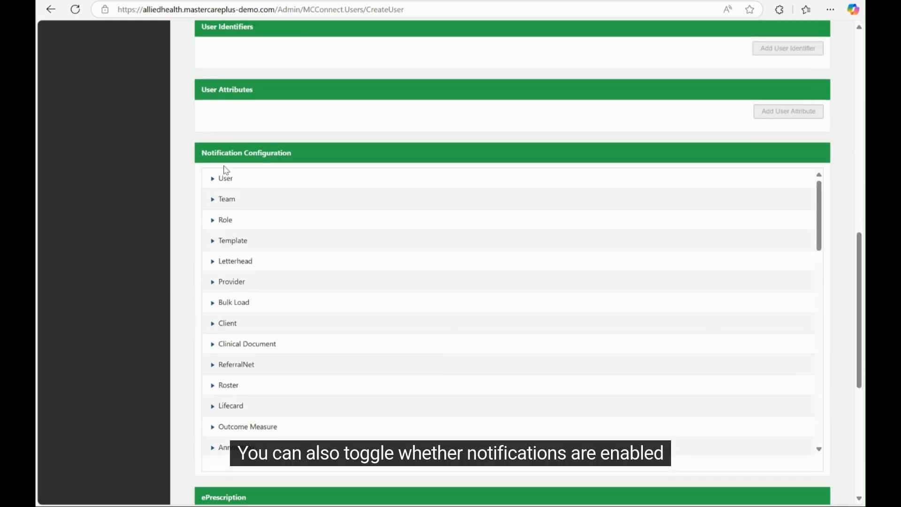
click(211, 179)
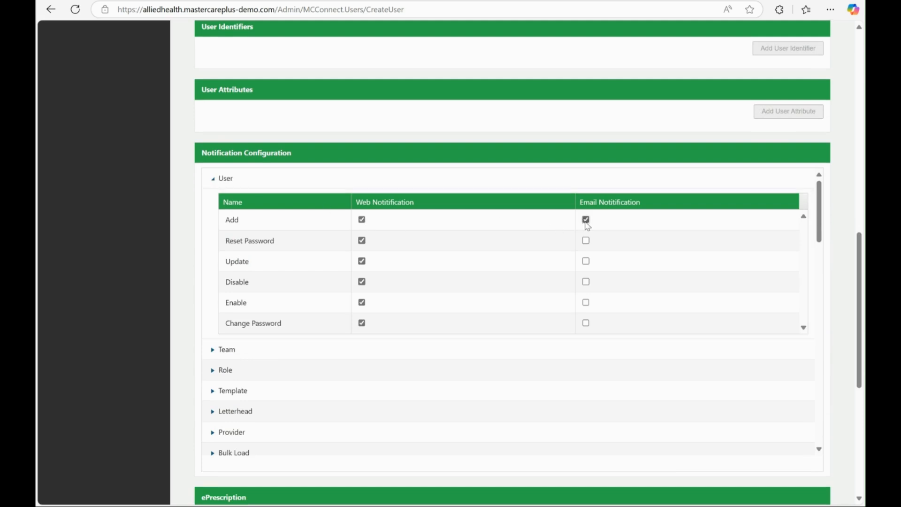
scroll(588, 230, down, 4)
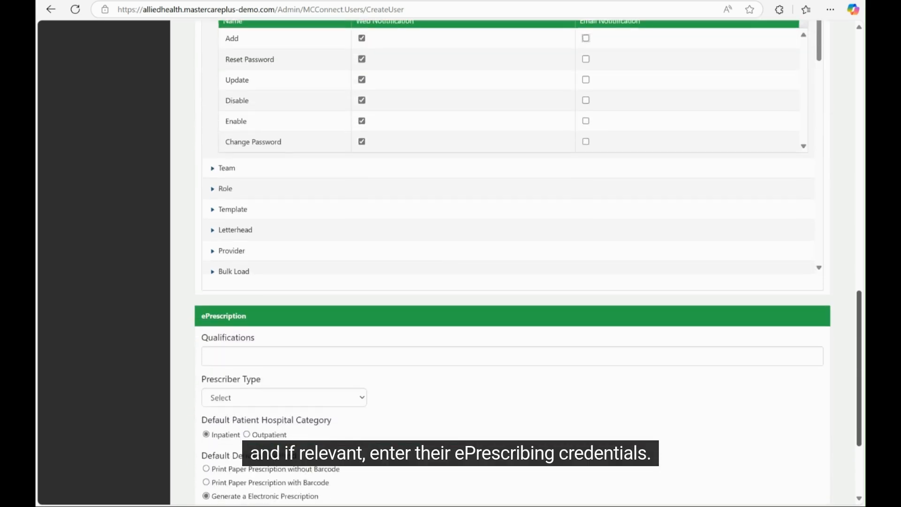
Step: Examine the ePrescription qualification choices and the Prescriber Type field, and leave the new user form without saving
scroll(591, 272, down, 2)
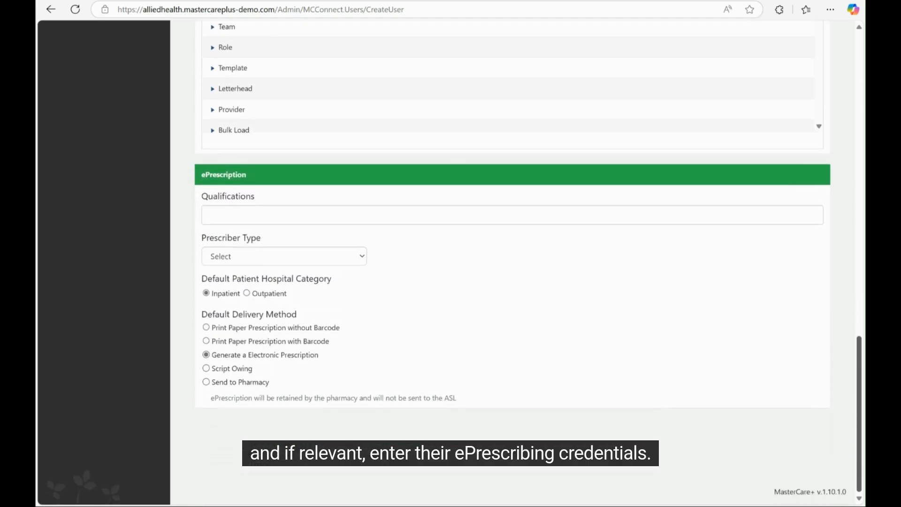
click(595, 214)
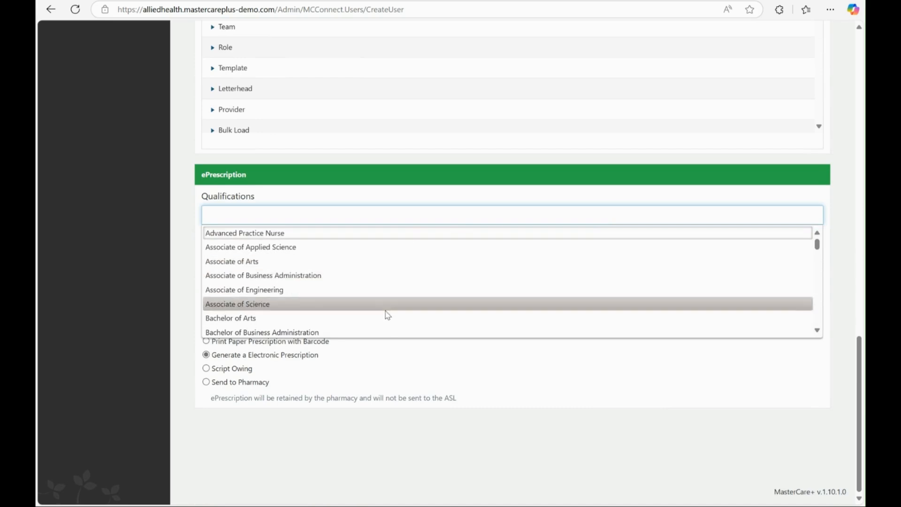
click(245, 464)
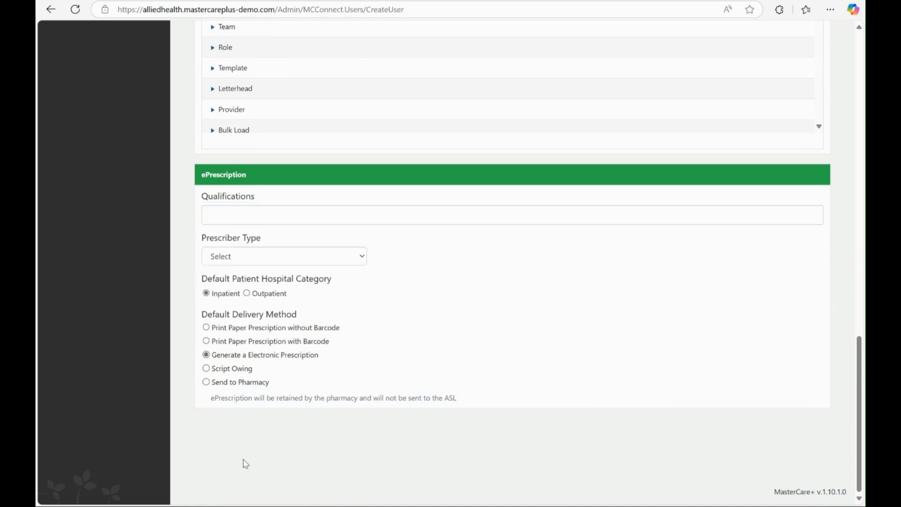
click(227, 259)
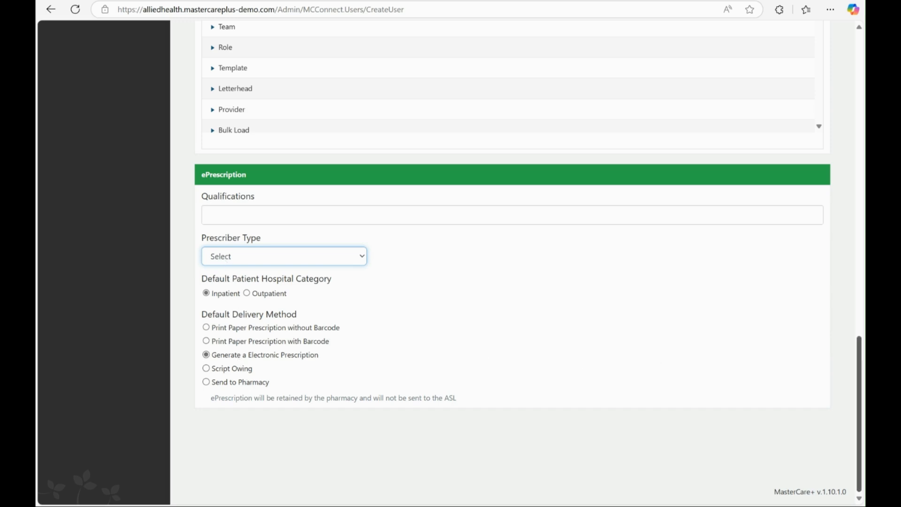
scroll(760, 369, up, 15)
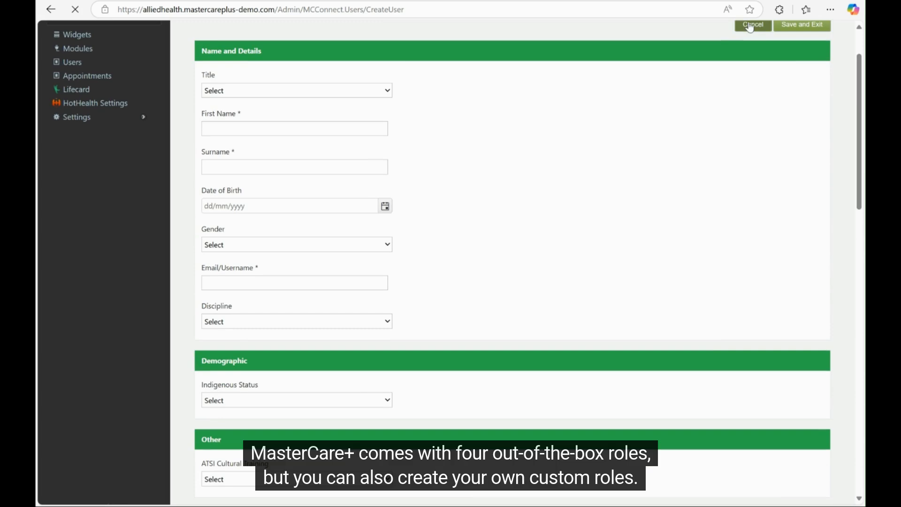
click(751, 25)
Step: Open the Admin role from the roles list, examine its Address and Alerts permissions, and leave it without saving
click(300, 81)
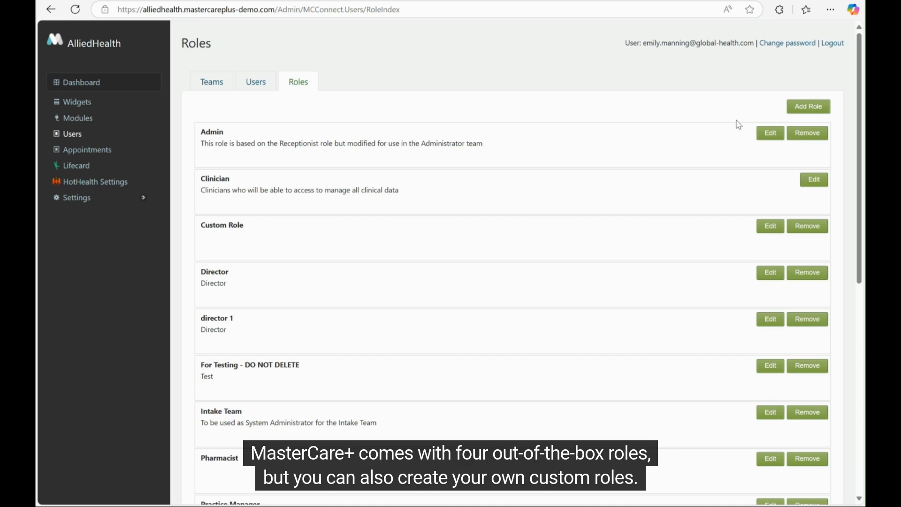
click(768, 136)
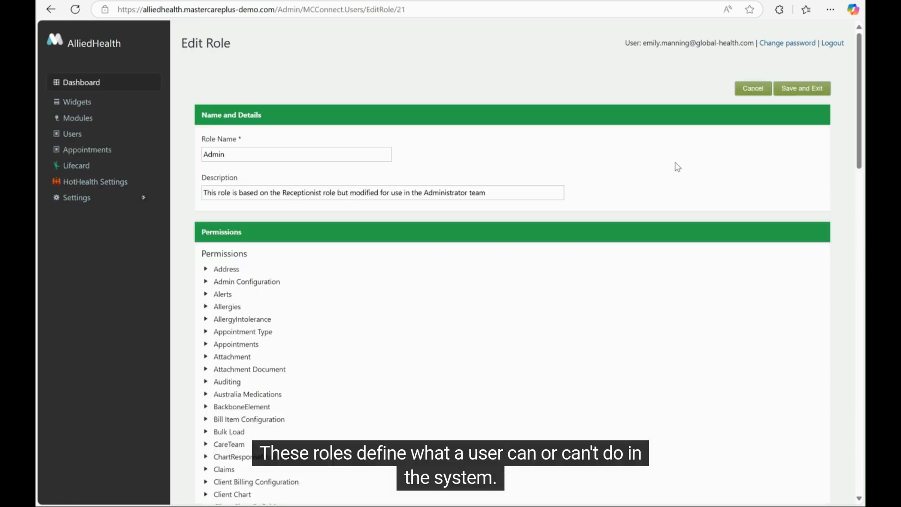
click(207, 269)
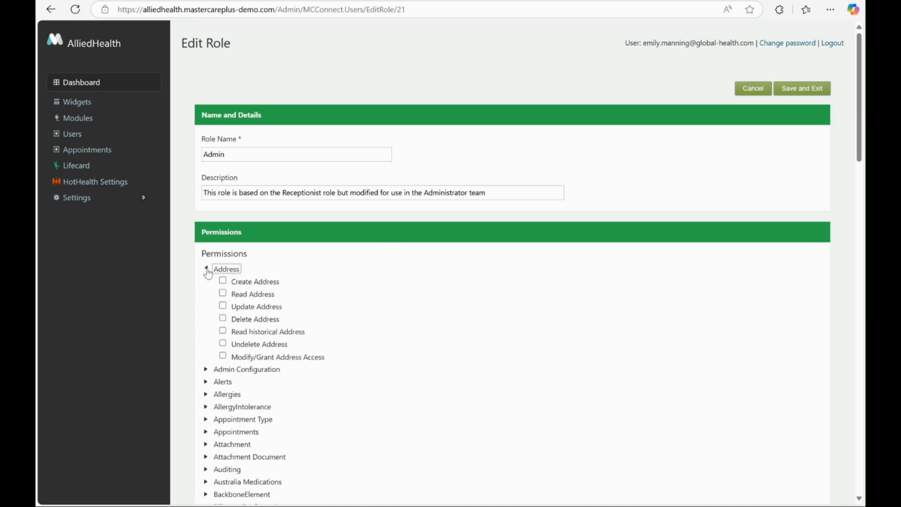
click(223, 382)
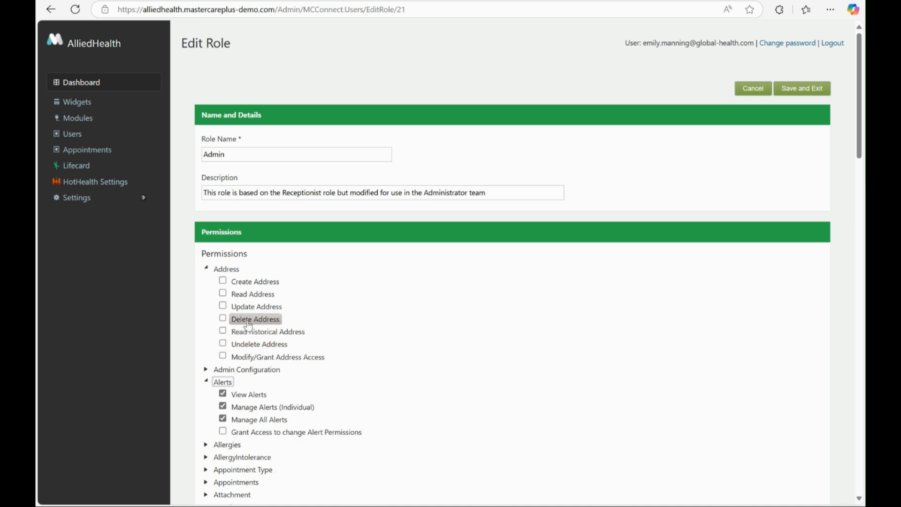
click(248, 360)
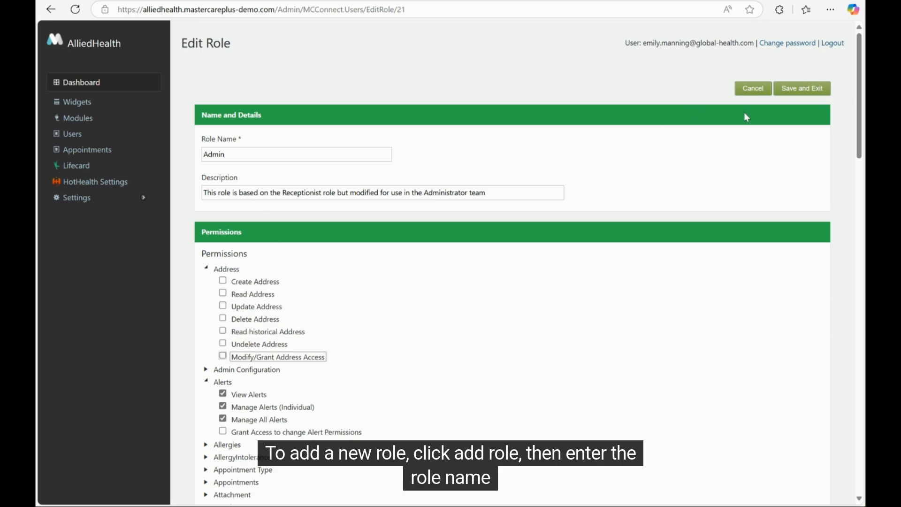
click(746, 94)
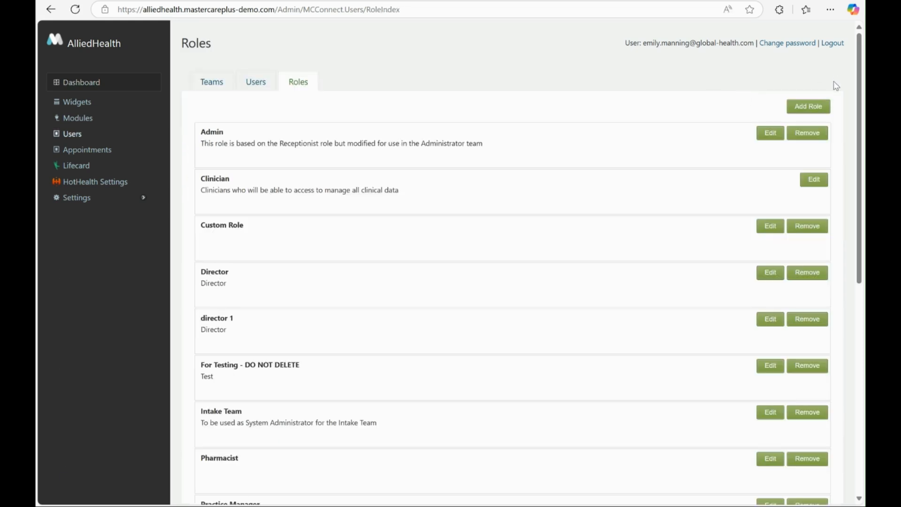
Step: Start a new role named Team Lead with the description "This is the team leader who can read, edit and delete"
click(817, 106)
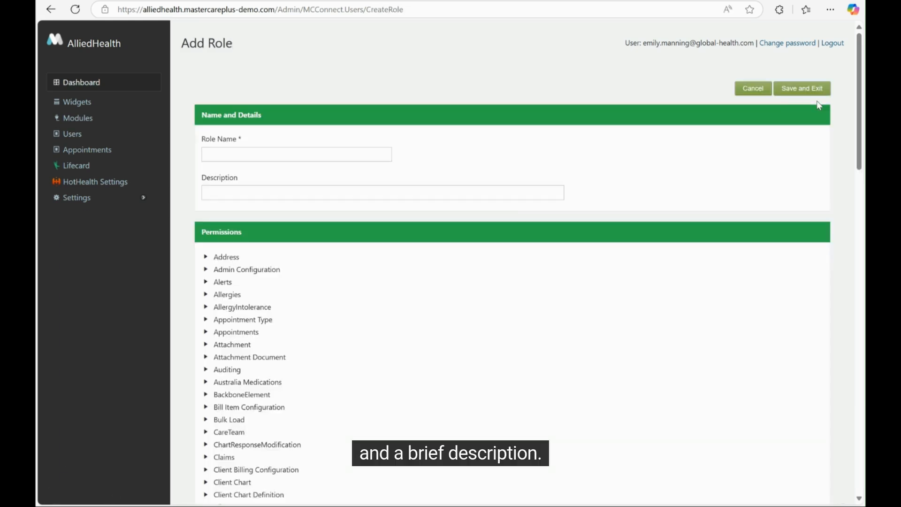
click(249, 157)
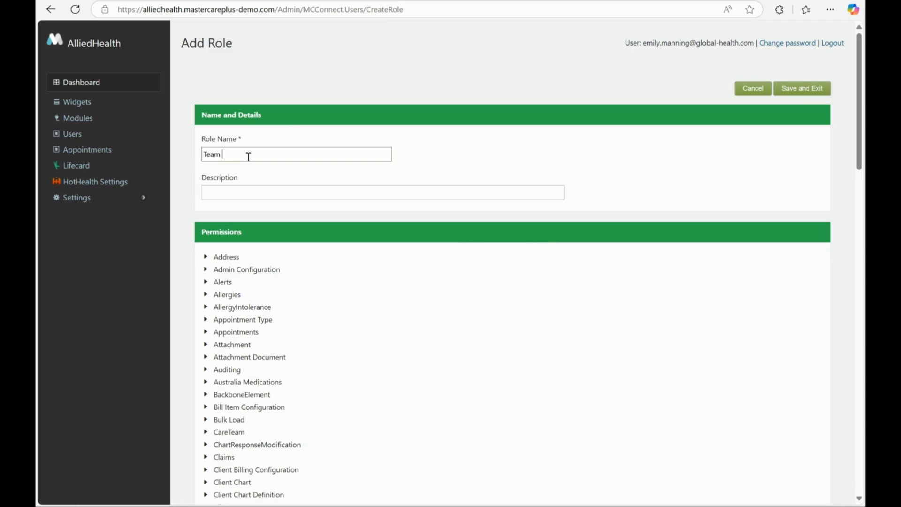
click(226, 197)
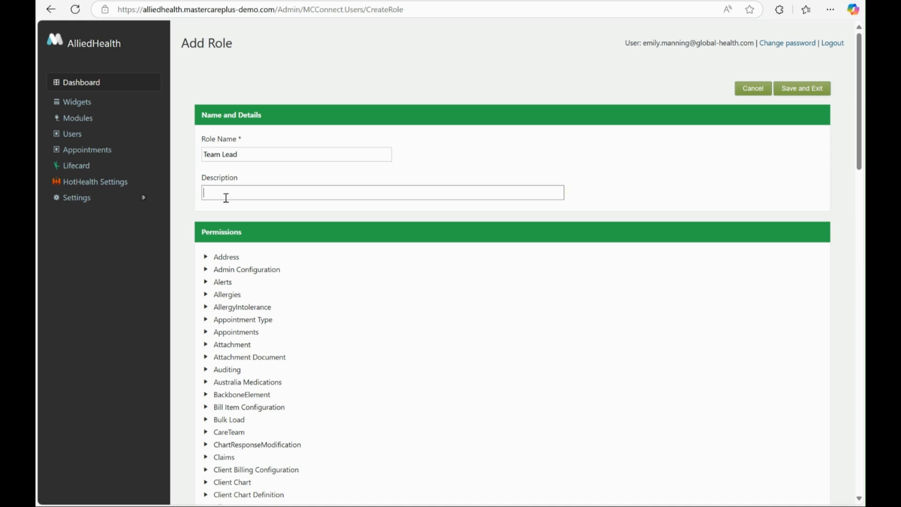
text(This is the team leader)
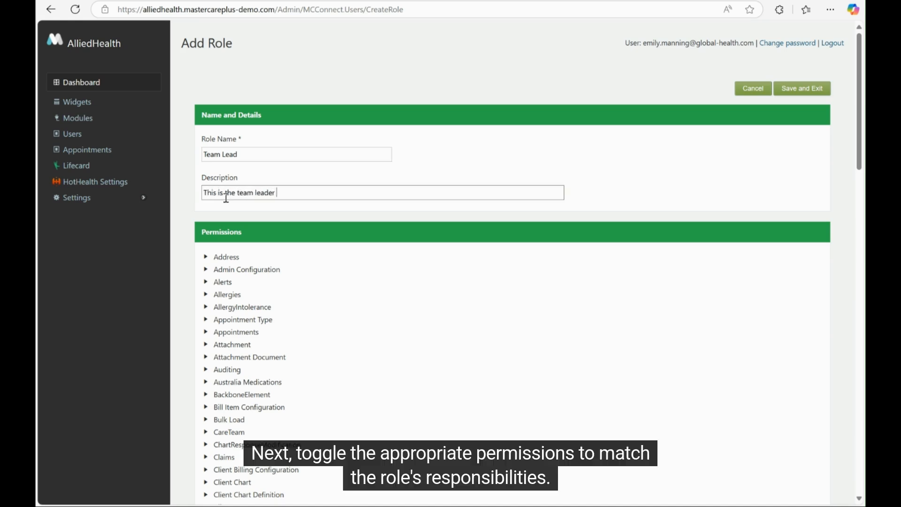
text( who can read, e)
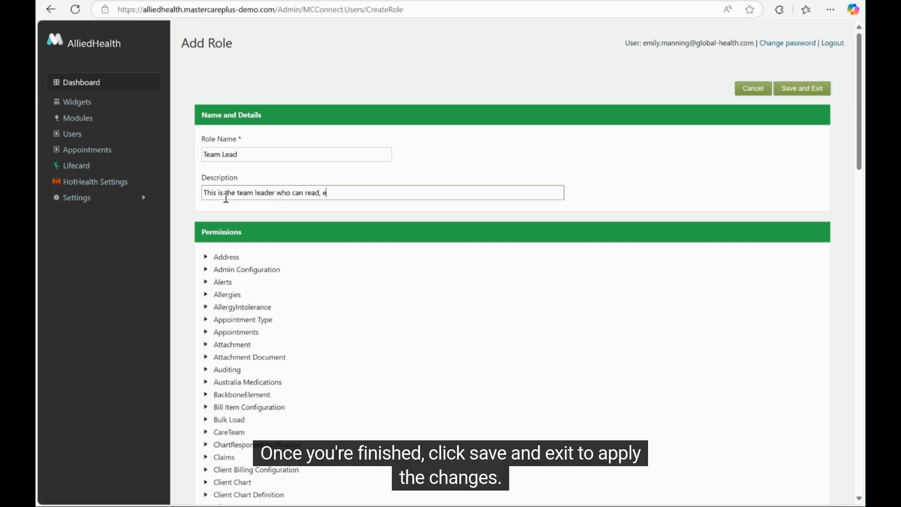
text(dit and delete)
Step: Grant the new role the Create, Read, Update and Delete Address permissions, and look through the remaining permission categories
click(206, 256)
click(223, 268)
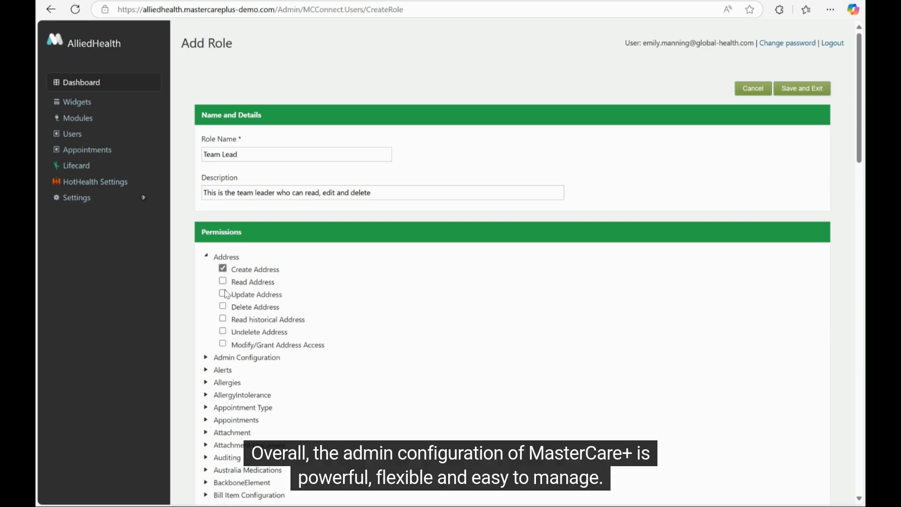
click(223, 281)
click(222, 294)
click(223, 305)
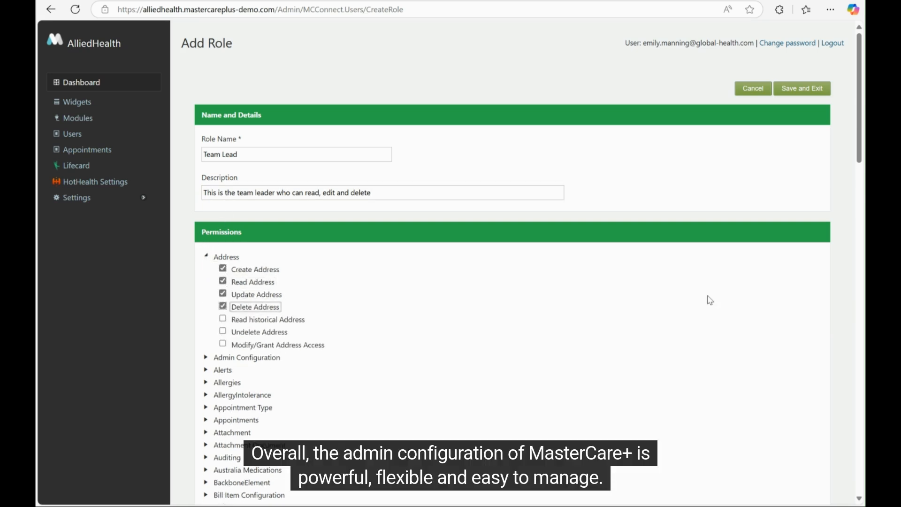
scroll(512, 263, down, 15)
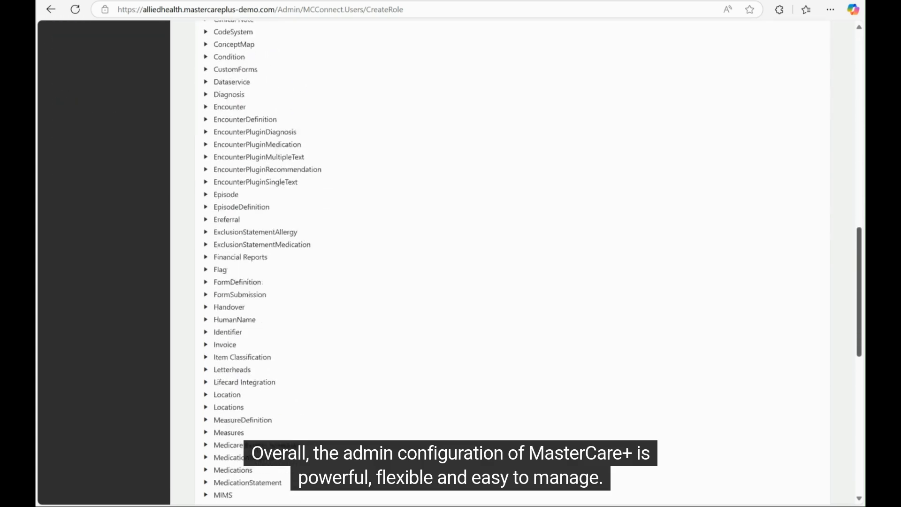
scroll(512, 263, down, 10)
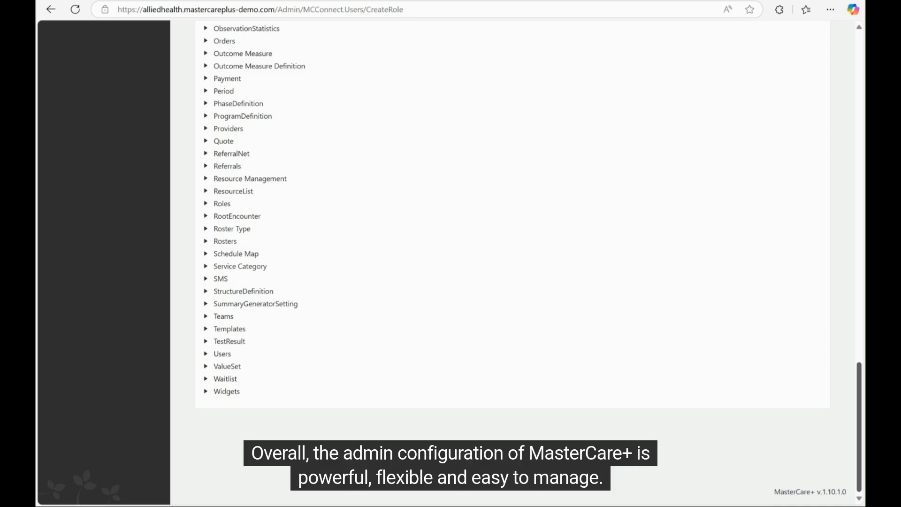